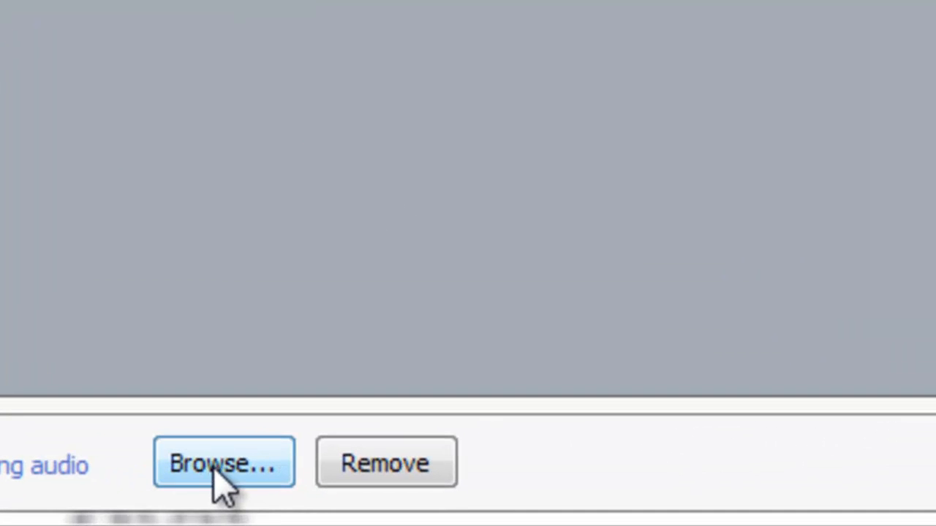
Import the MP3 file tut1-sample audio from the audio files folder onto slide 3 and save the presentation.
left_click(369, 502)
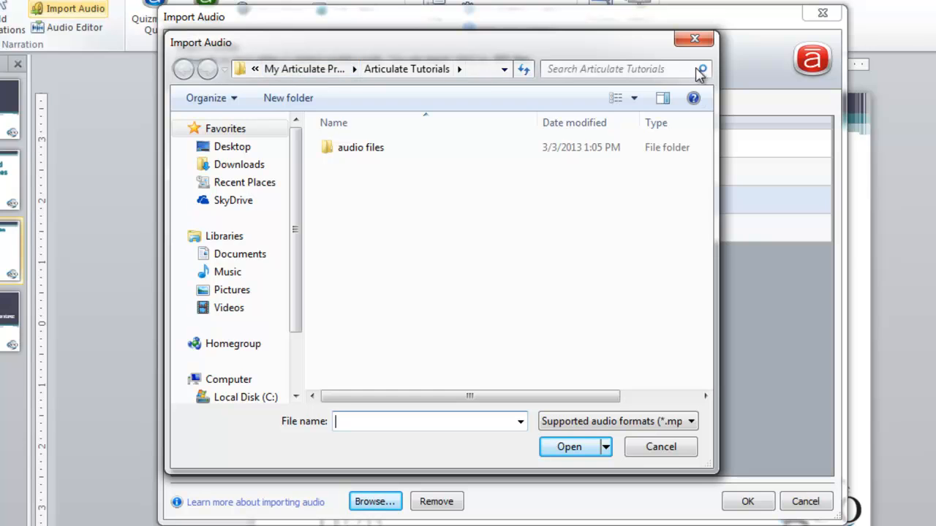
left_click(694, 42)
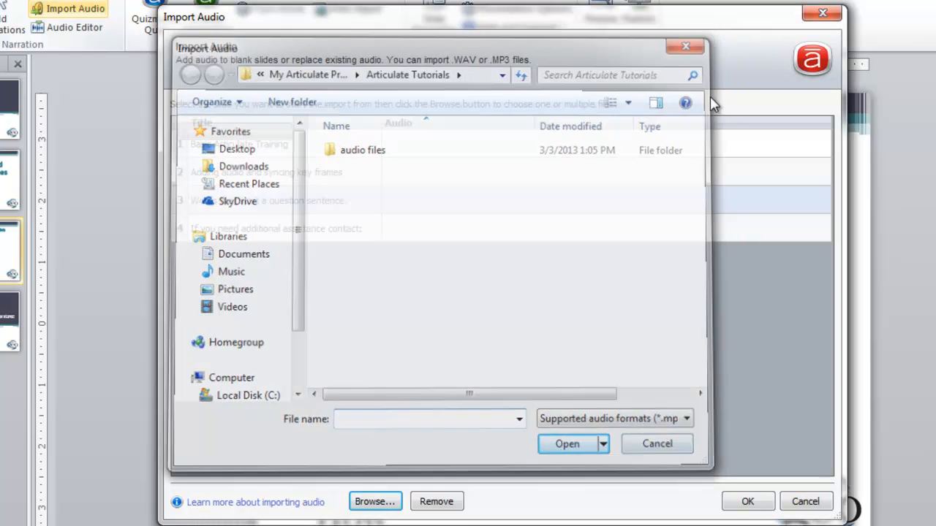
double_click(429, 200)
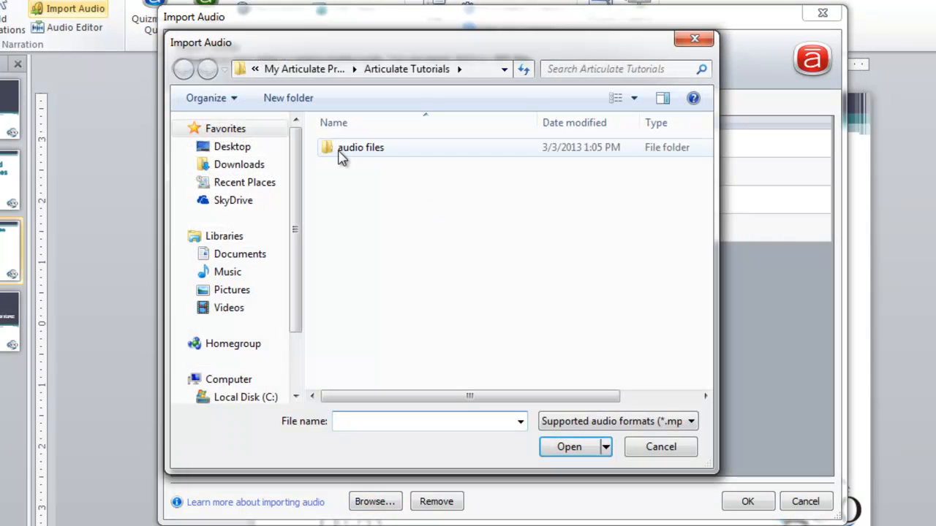
left_click(345, 153)
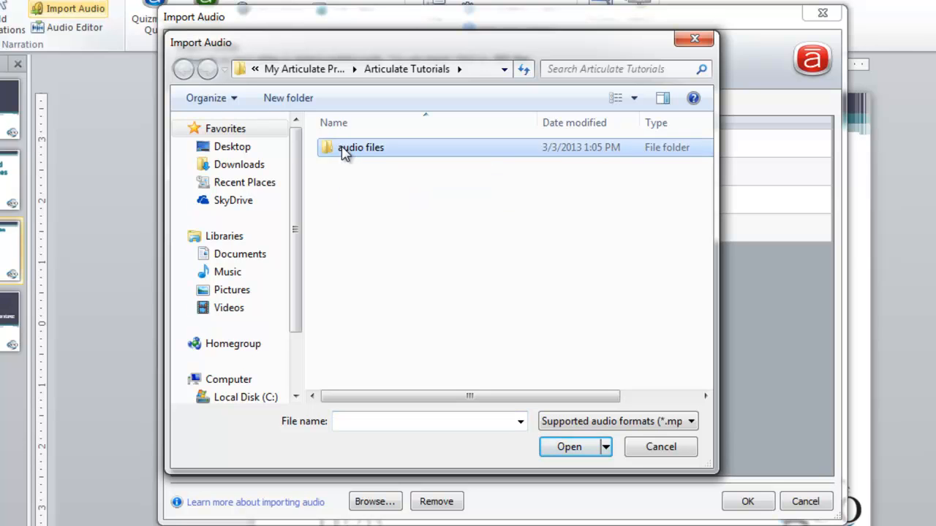
double_click(331, 151)
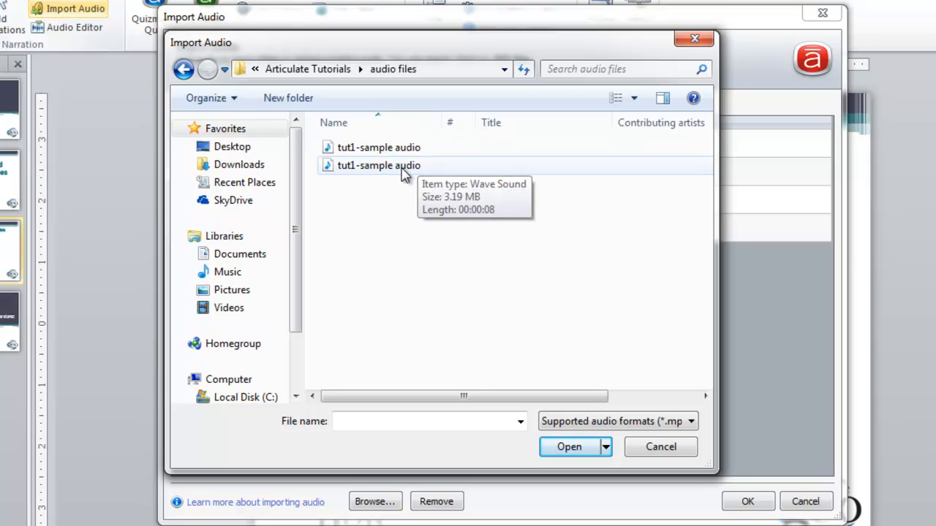
left_click(399, 152)
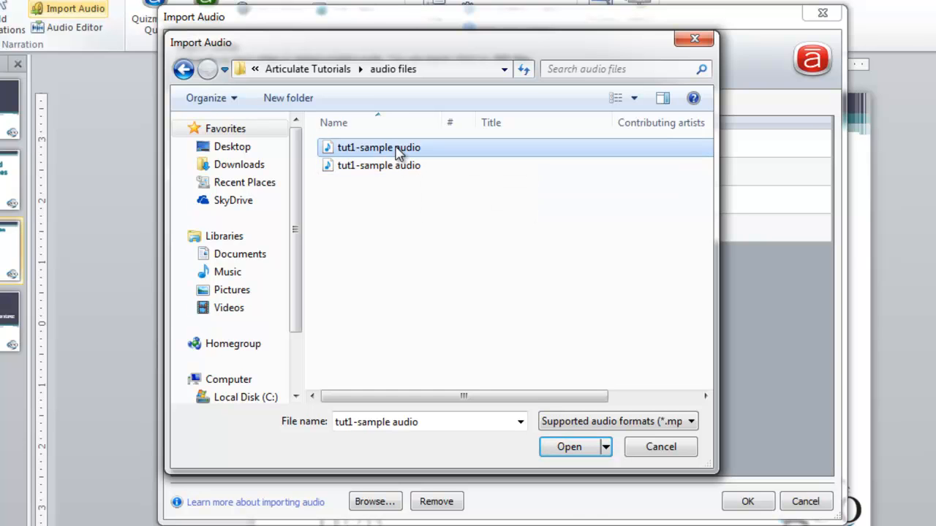
left_click(569, 447)
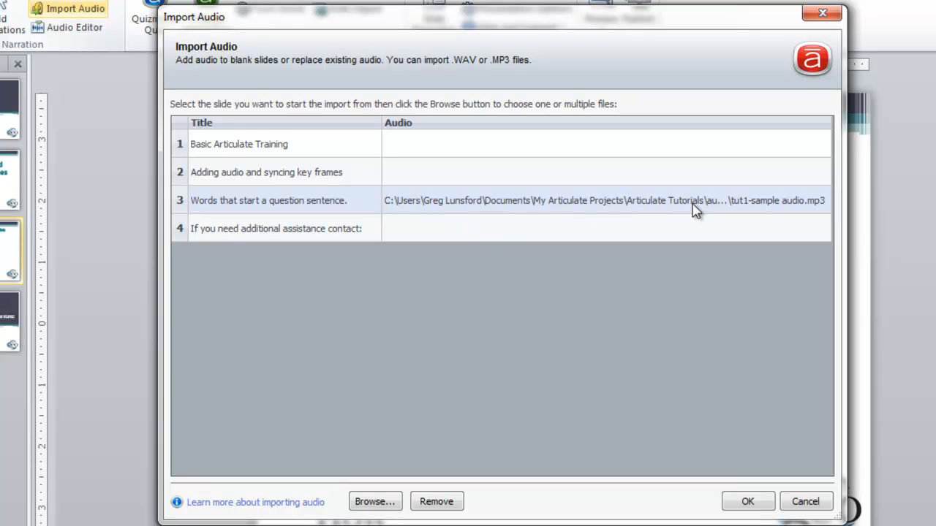
left_click(756, 503)
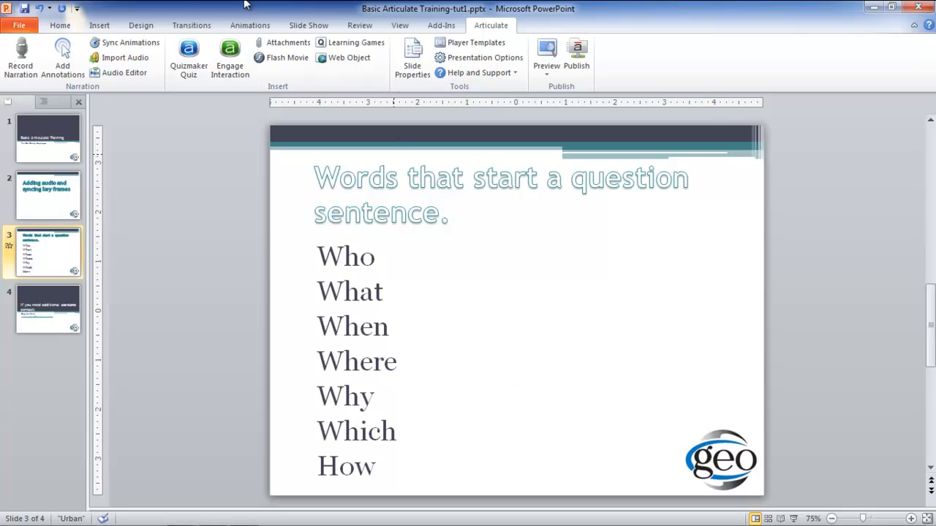
left_click(26, 9)
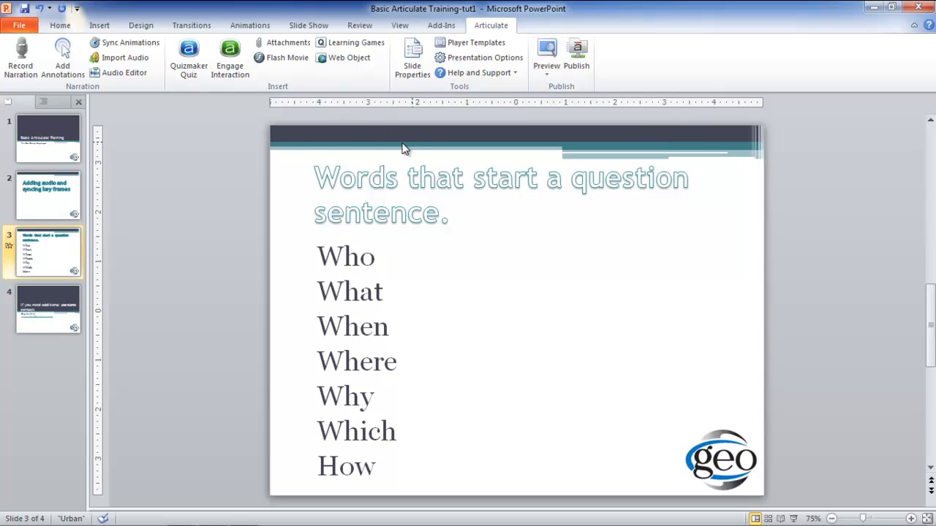
Show the Animation Pane and apply the Fade effect to the slide's word animations from Who through How.
left_click(251, 26)
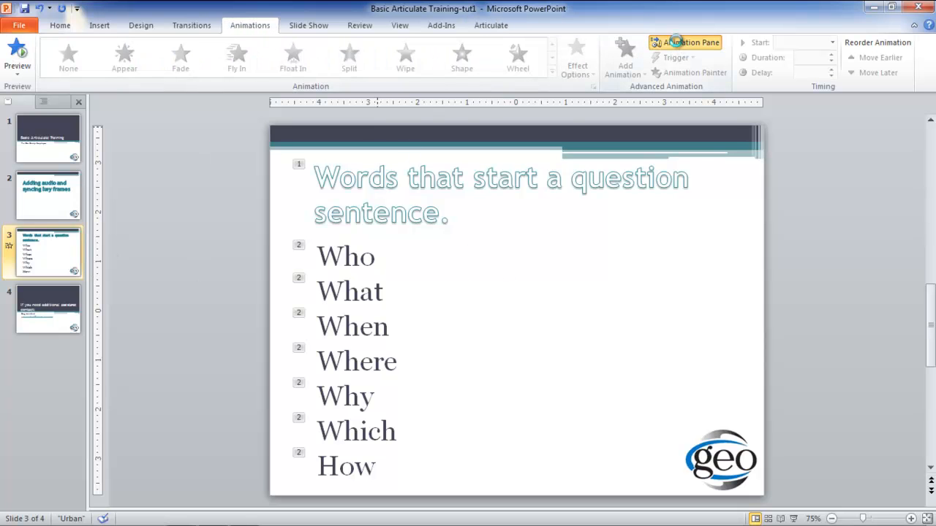
left_click(676, 42)
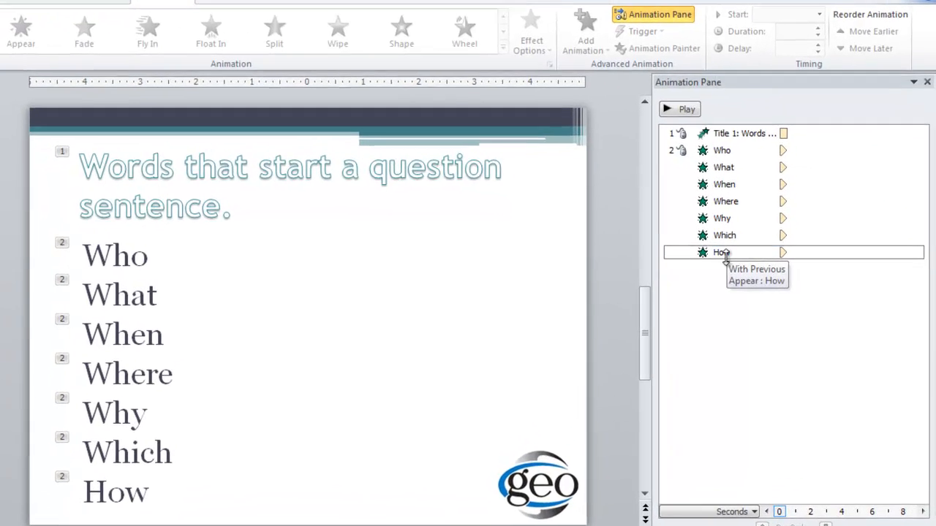
left_click(746, 253)
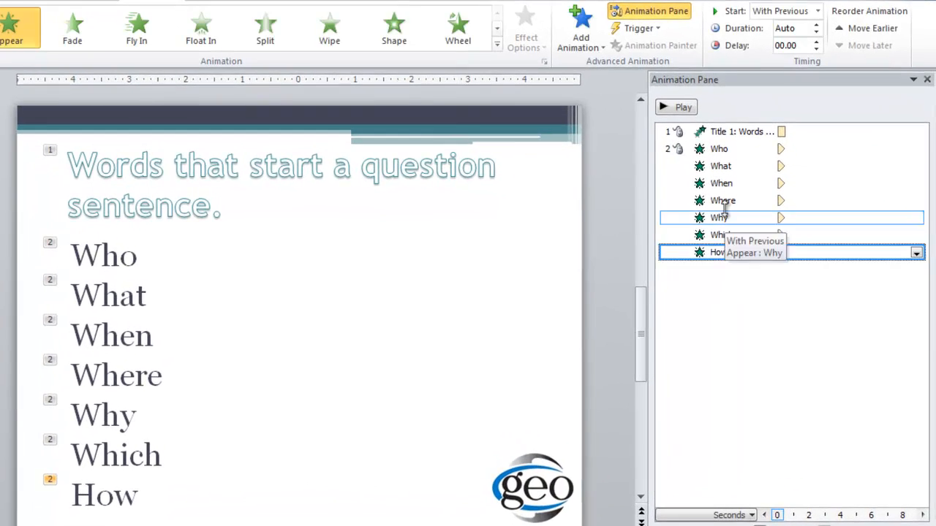
left_click(706, 150, "shift")
left_click(71, 31)
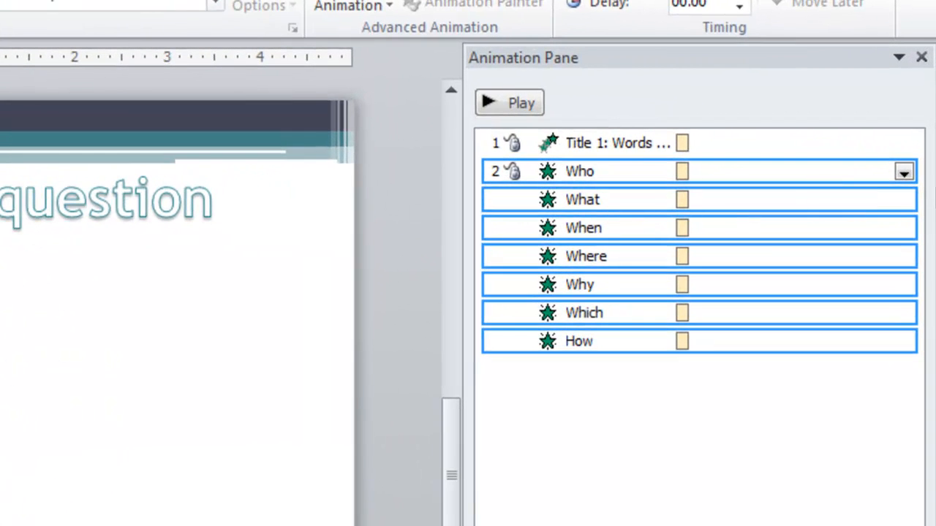
Set the selected animations from Who through How to Start On Click.
left_click(903, 173)
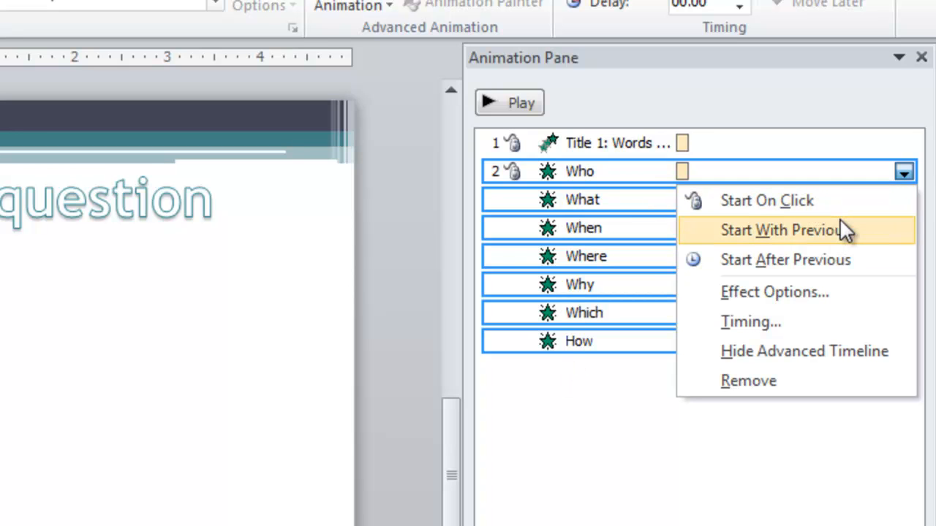
left_click(770, 199)
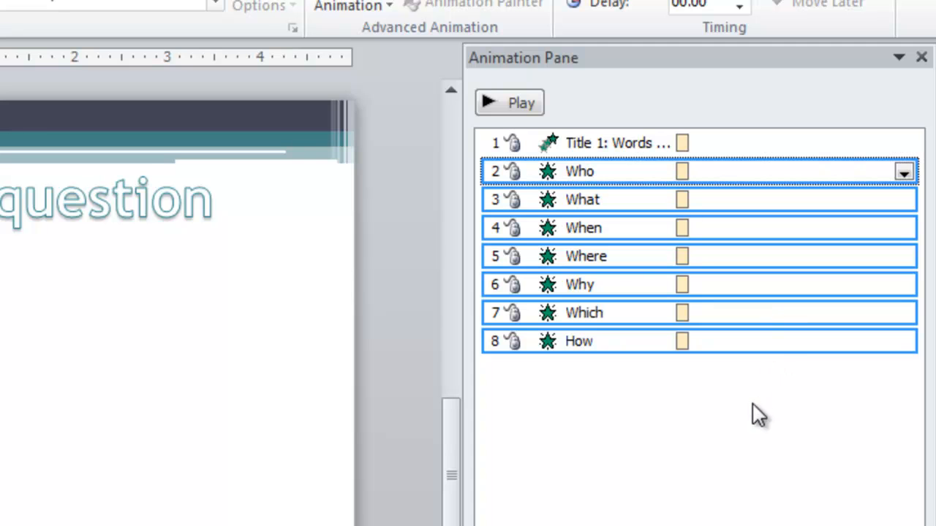
left_click(409, 267)
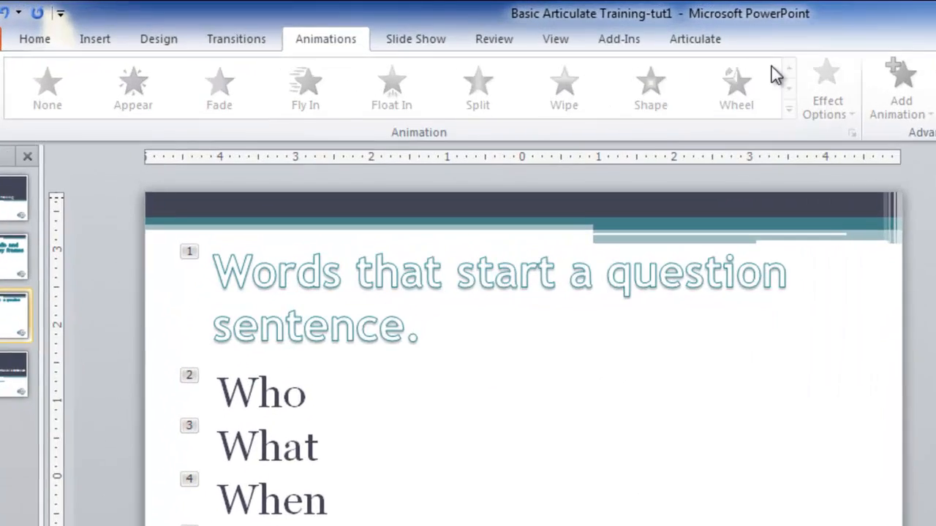
Open the Articulate Audio Editor, select slide 3, and play its imported audio.
left_click(695, 38)
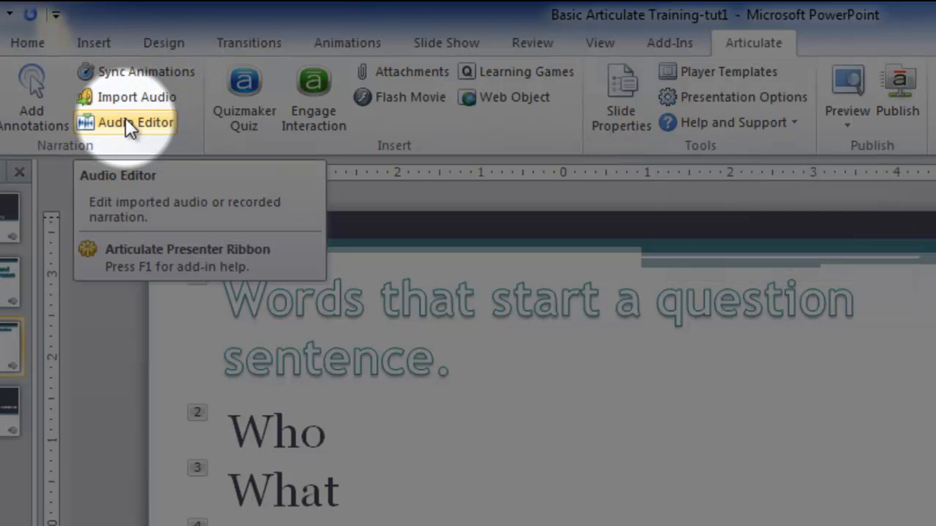
left_click(125, 117)
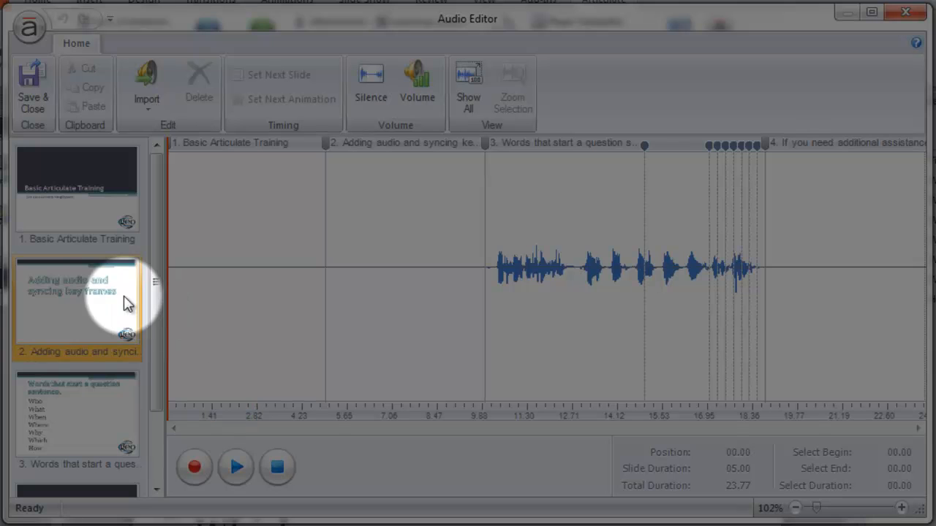
left_click(62, 377)
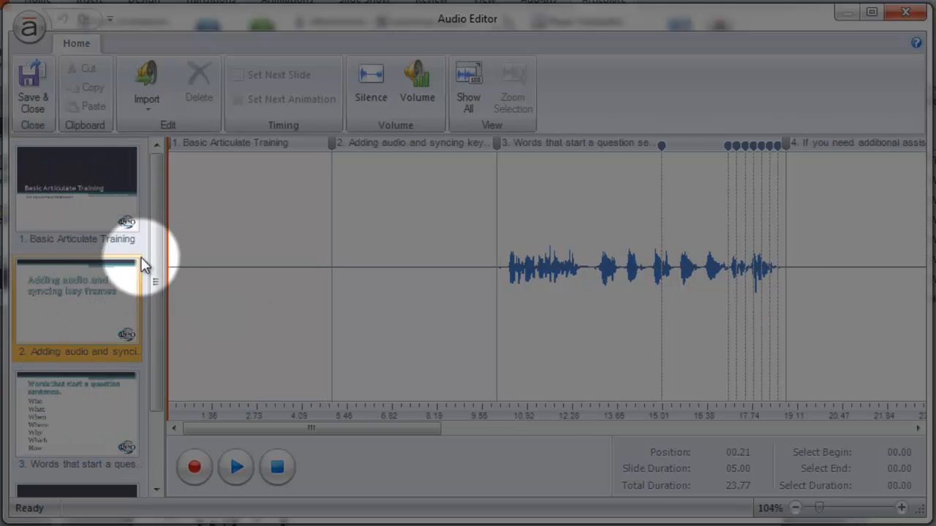
left_click_drag(157, 240, 157, 321)
left_click(70, 316)
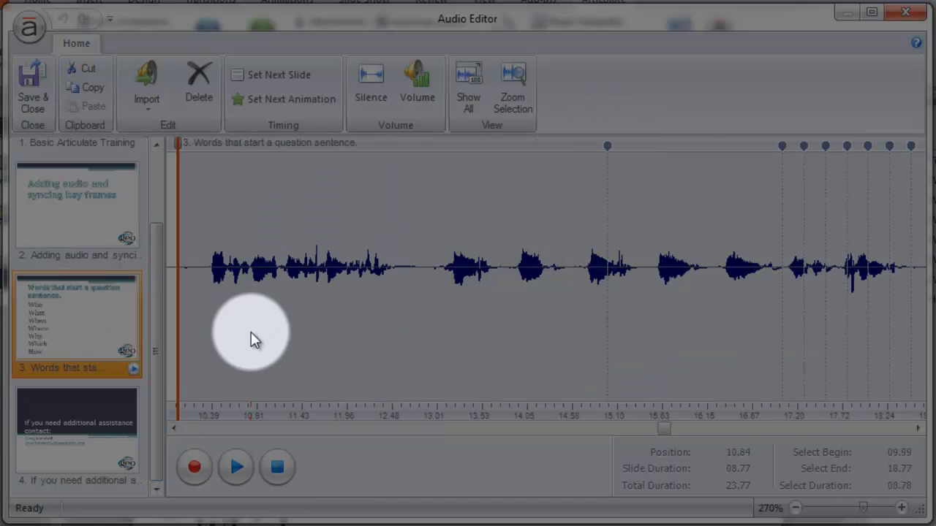
key("space")
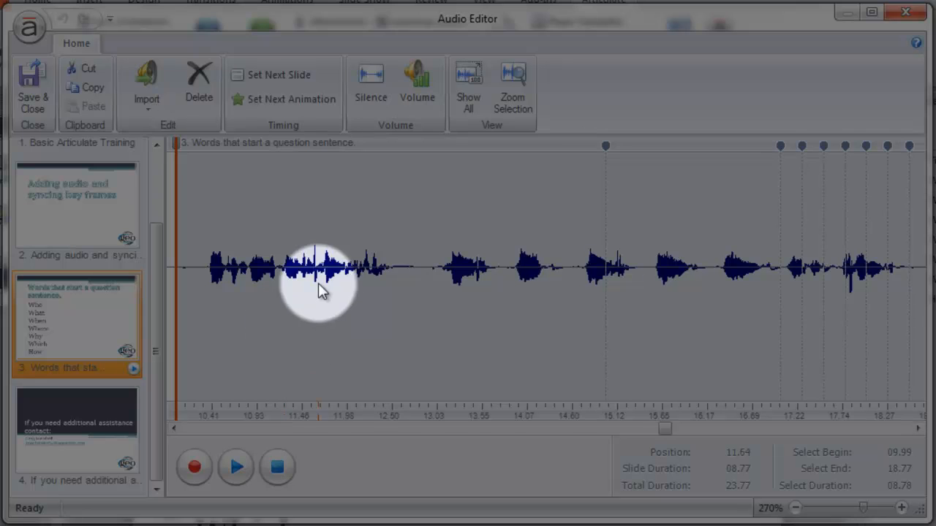
Move slide 3's first four animation markers to their spoken words: title about 10.4 s, Who 13.2 s, What 14.0 s, When 14.8 s.
left_click_drag(605, 149, 210, 156)
left_click_drag(773, 146, 452, 167)
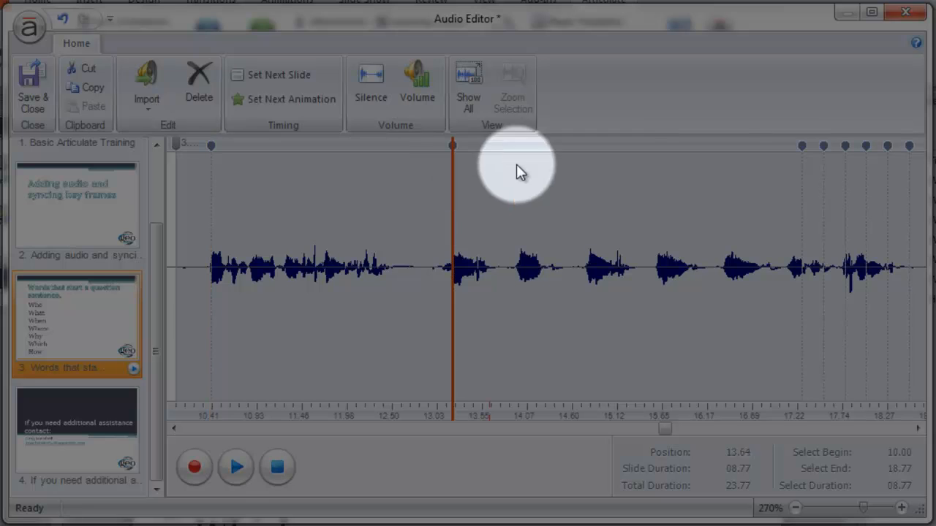
left_click_drag(802, 147, 520, 151)
left_click_drag(826, 146, 588, 159)
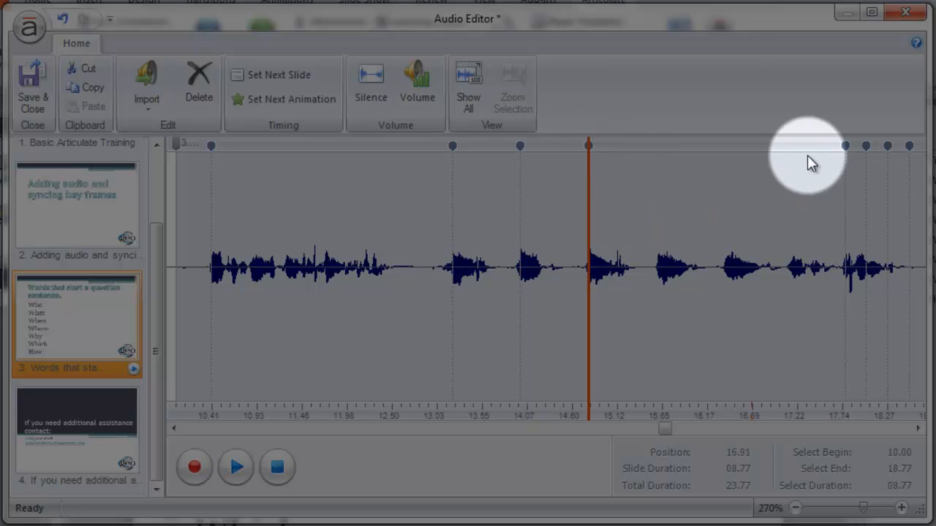
Align the last four animation markers with the narration: Where at about 15.6 s, Why 16.4 s, Which 17.1 s, How 17.9 s.
mouse_move(845, 147)
left_mouse_down()
mouse_move(687, 162)
mouse_move(660, 153)
left_mouse_up()
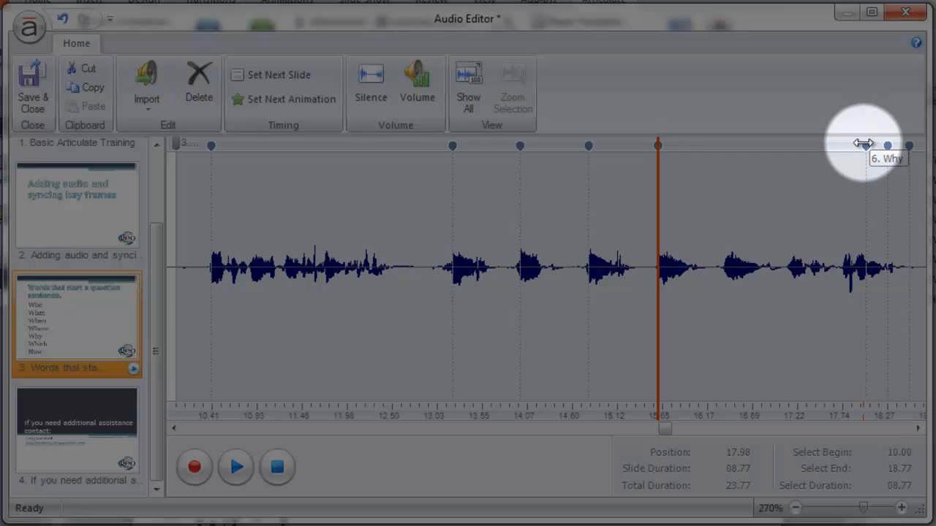
mouse_move(866, 146)
left_mouse_down()
mouse_move(746, 151)
mouse_move(725, 161)
left_mouse_up()
left_click_drag(887, 149, 788, 159)
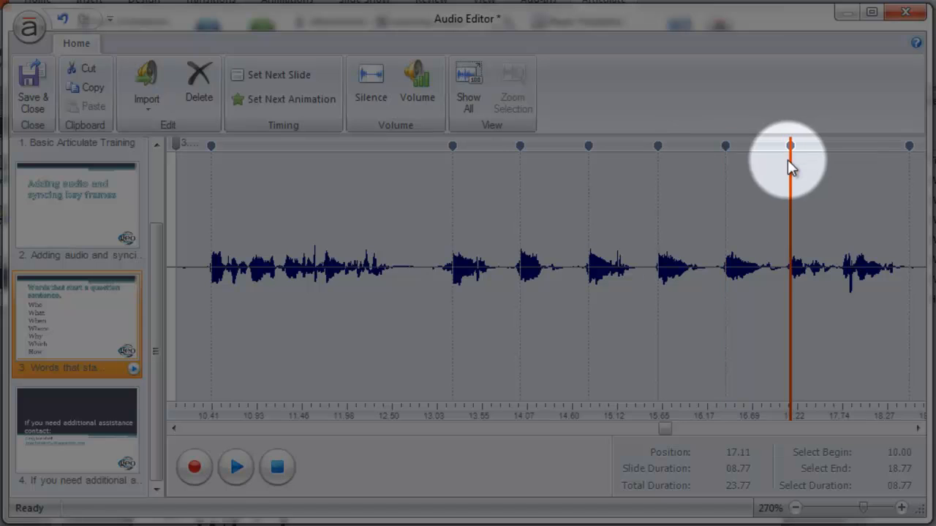
left_click_drag(911, 147, 858, 158)
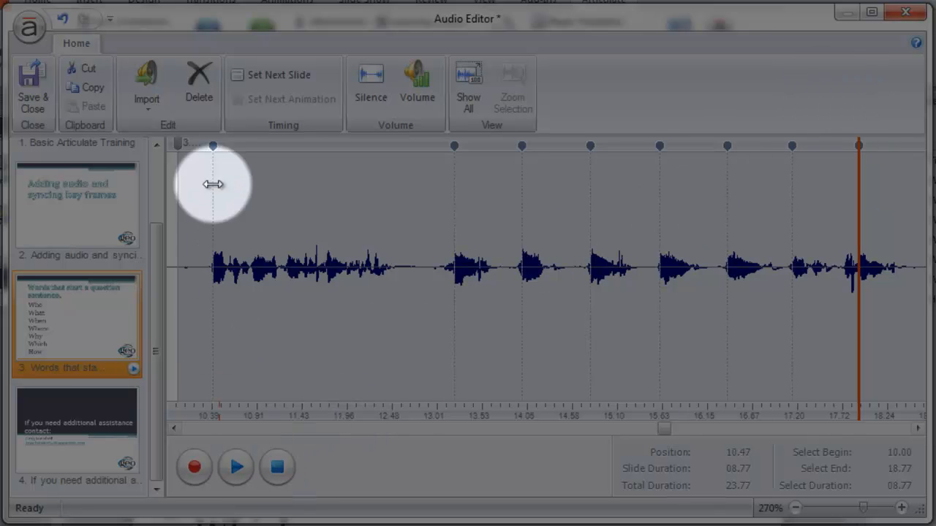
Play slide 3's audio from its start to check the marker timing, and save and close the Audio Editor.
left_click(180, 144)
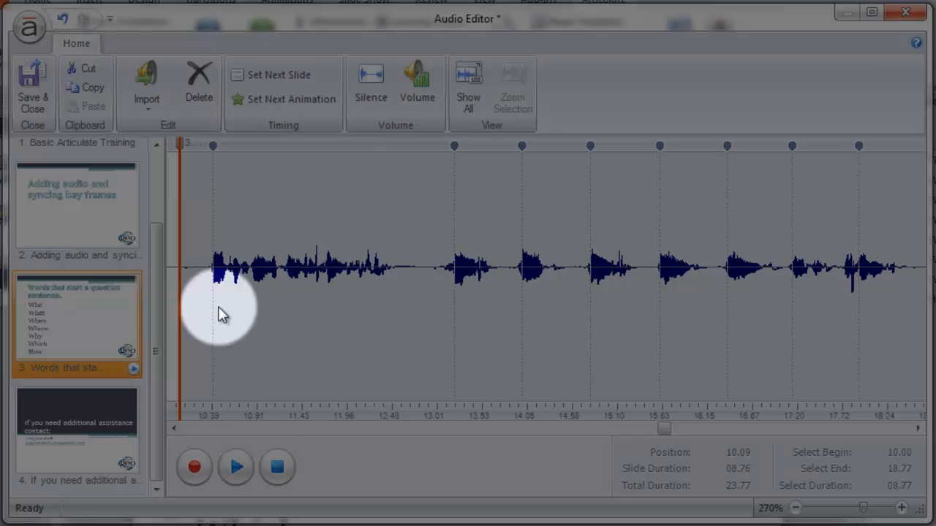
left_click(240, 467)
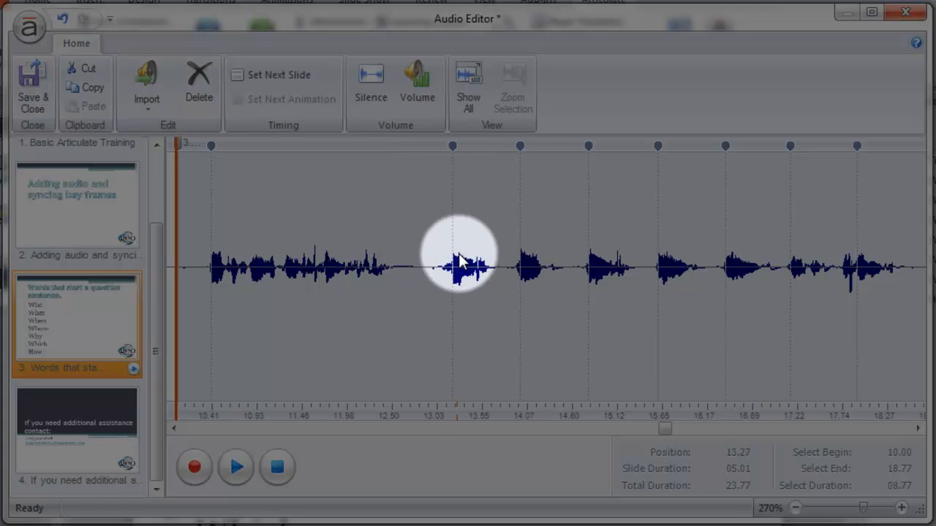
left_click(34, 83)
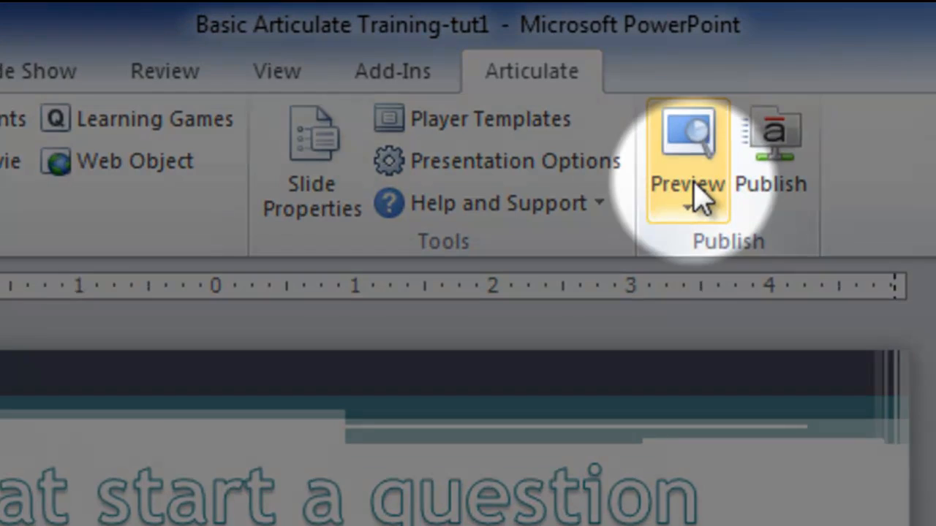
Open the Articulate preview choices for slide 3.
left_click(561, 76)
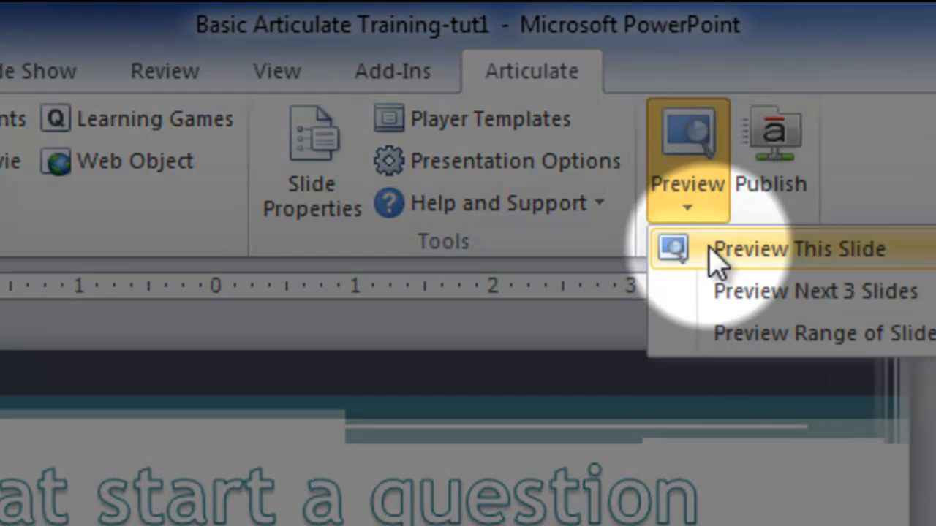